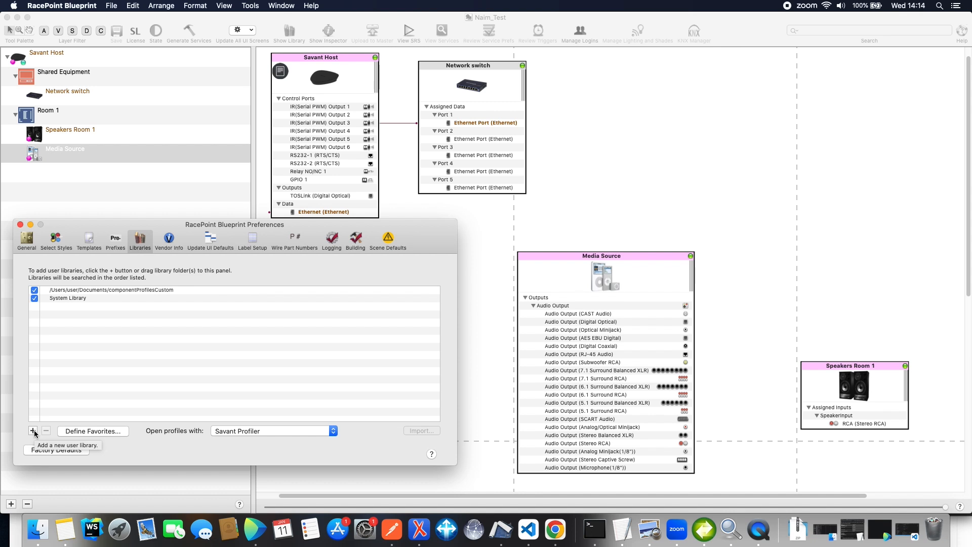
Add the Naim Unity Savant folder from Documents as a user library
left_click(33, 431)
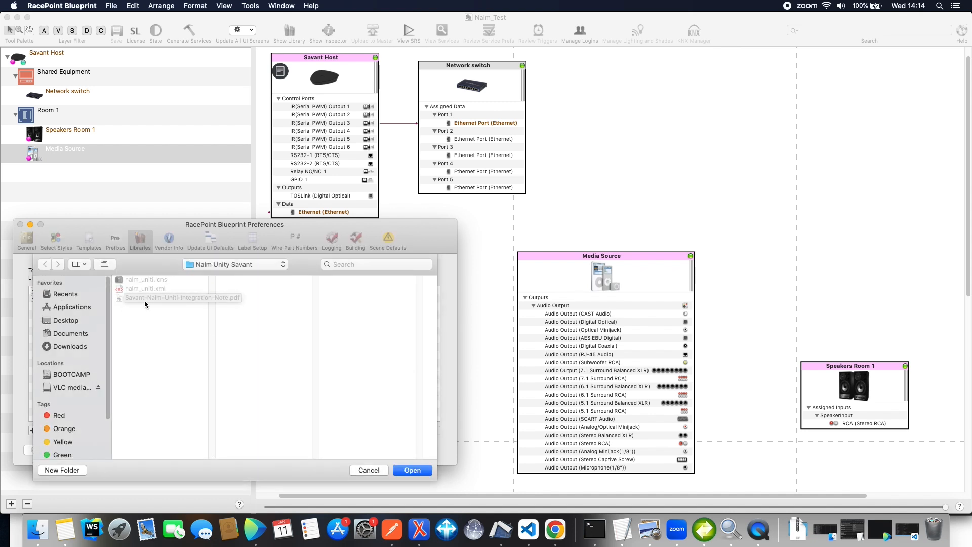
left_click(60, 334)
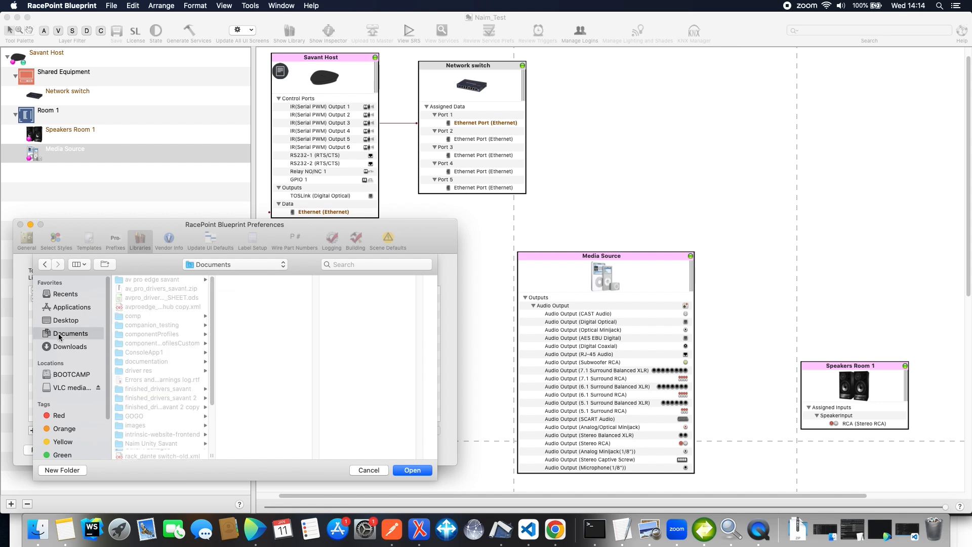
scroll(162, 405, "down", 1)
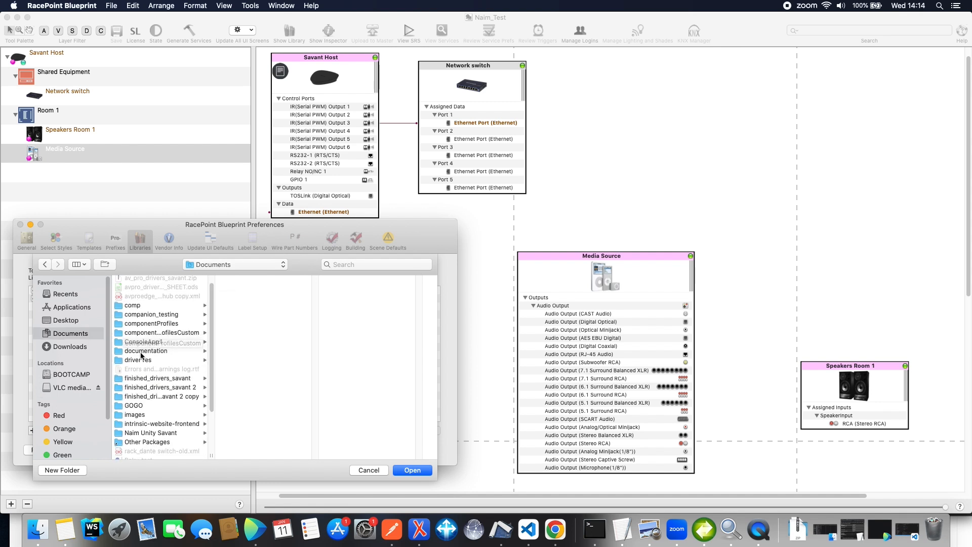
left_click(164, 434)
left_click(413, 471)
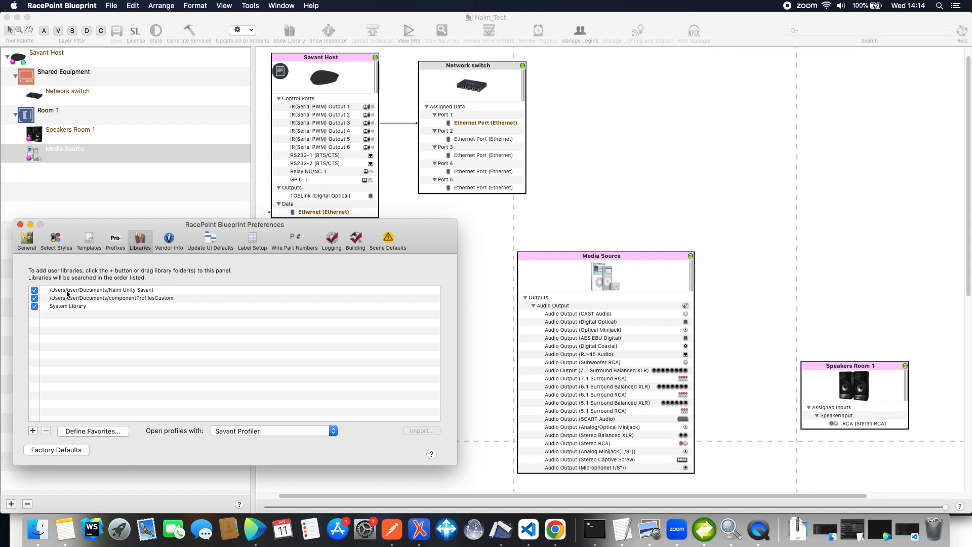
Import the naim_uniti.xml profile into the Naim Unity Savant library and close the preferences
left_click(67, 292)
left_click(422, 430)
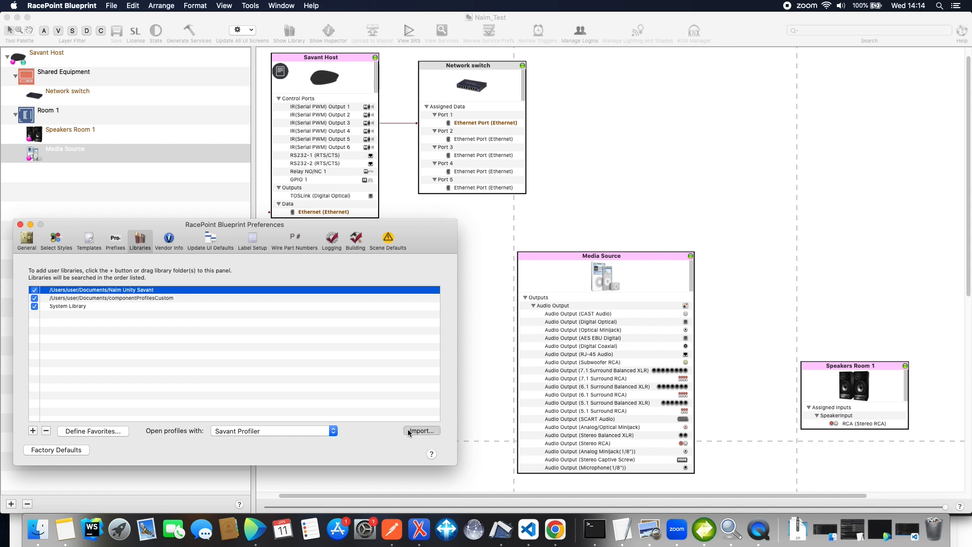
left_click(157, 331)
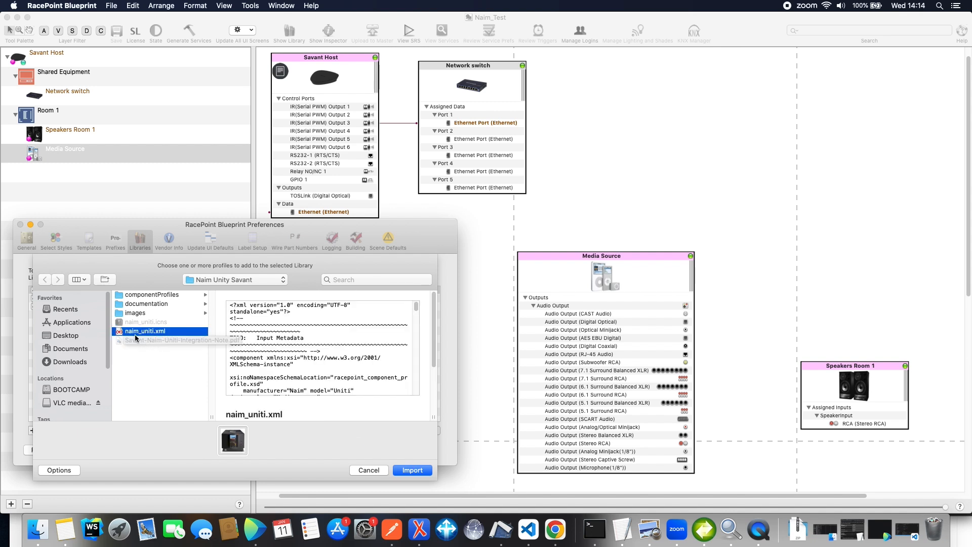
left_click(416, 471)
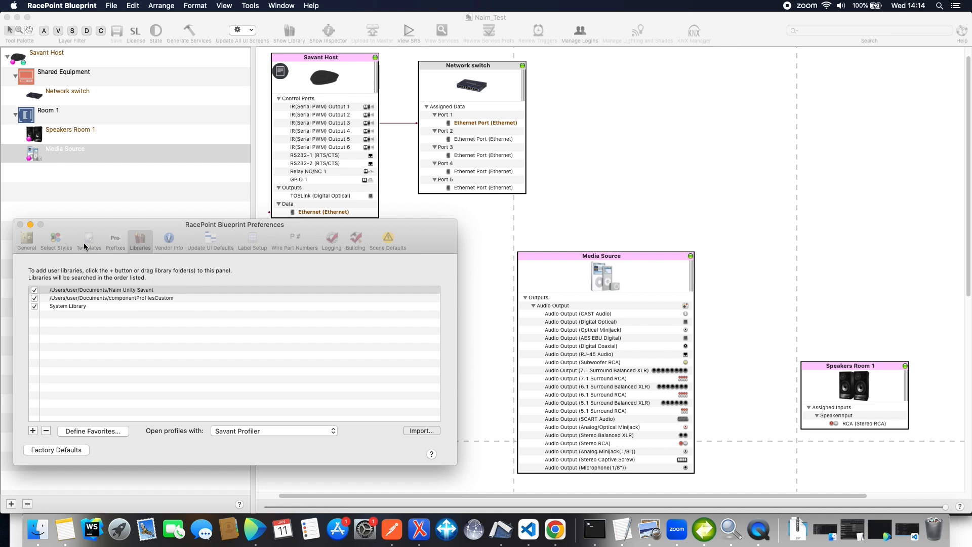
left_click(18, 231)
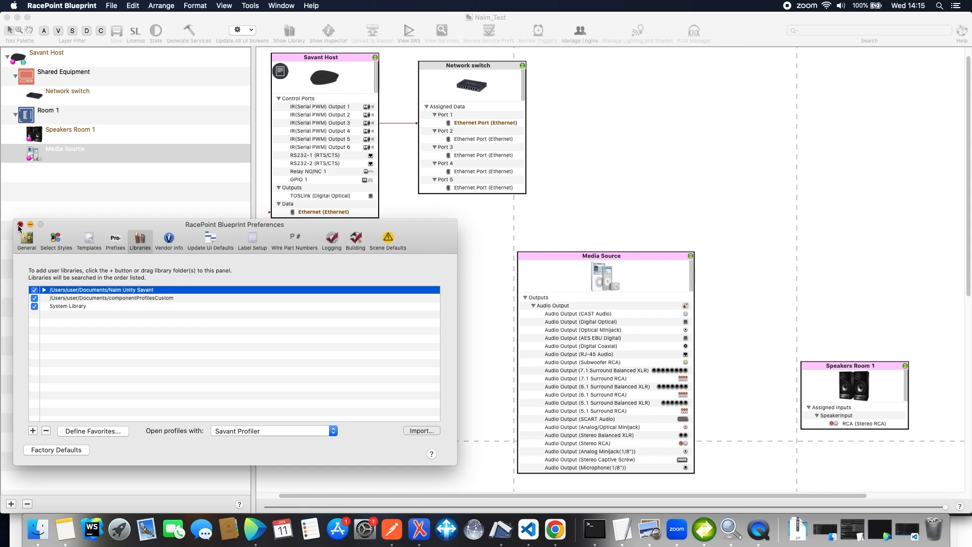
left_click(19, 226)
Show the component library and filter it to the manufacturer Naim
left_click(274, 30)
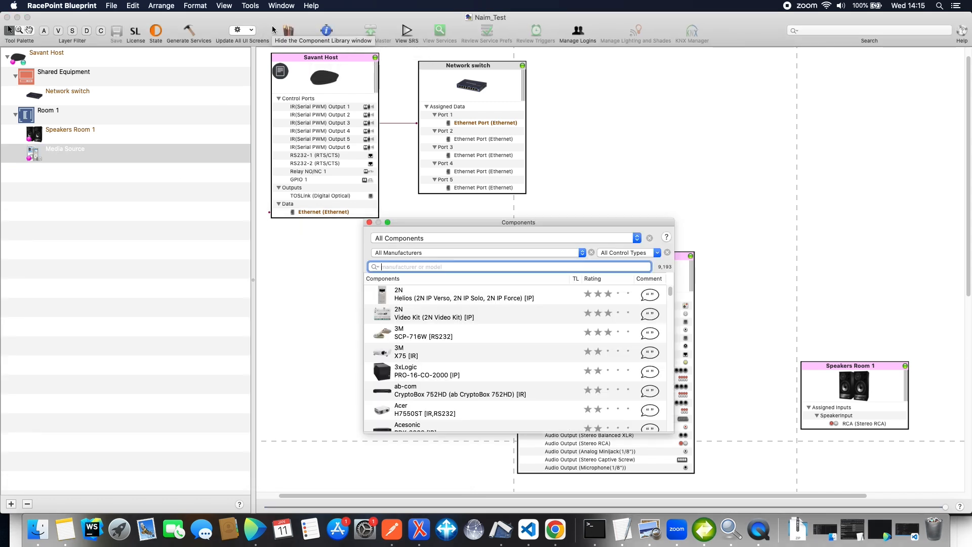
left_click(430, 253)
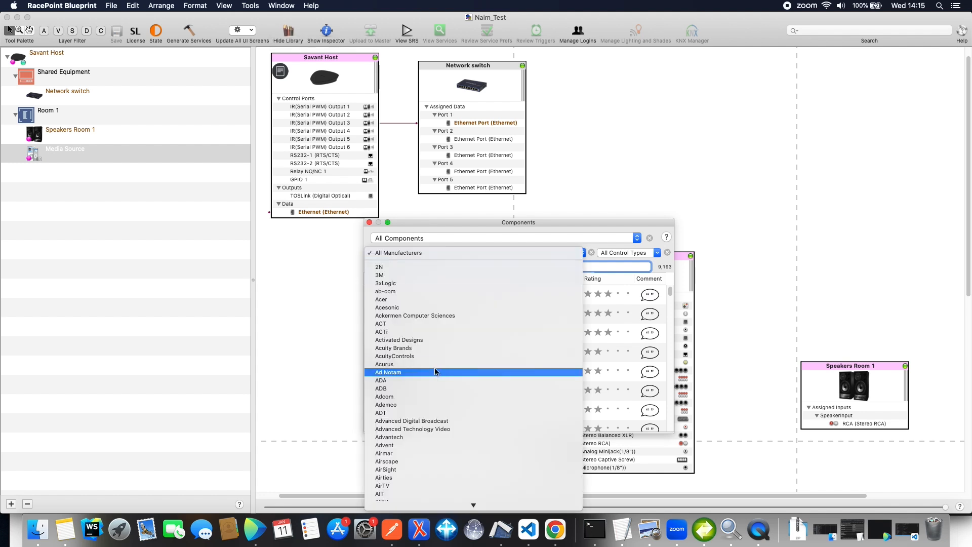
scroll(435, 372, "down", 20)
scroll(435, 371, "down", 20)
scroll(435, 373, "down", 10)
scroll(435, 373, "down", 6)
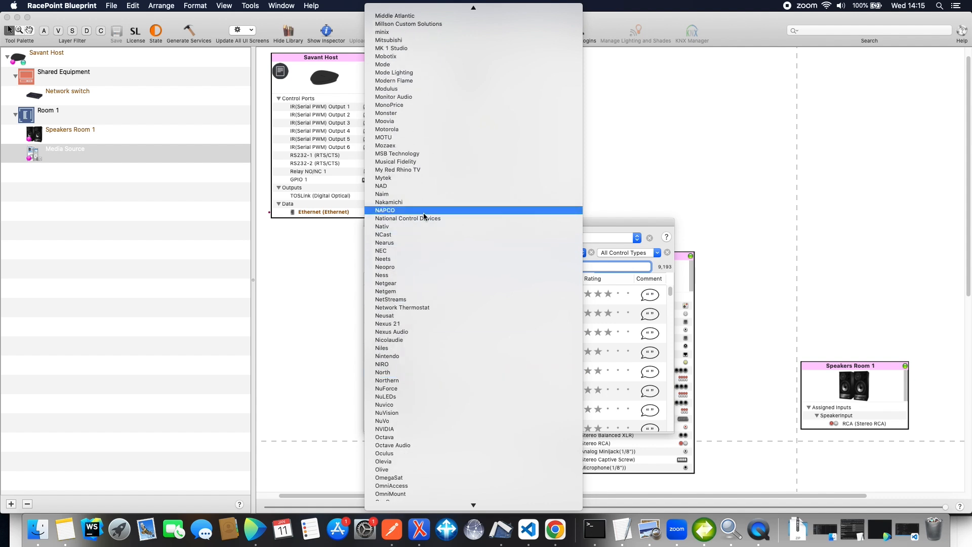
left_click(421, 195)
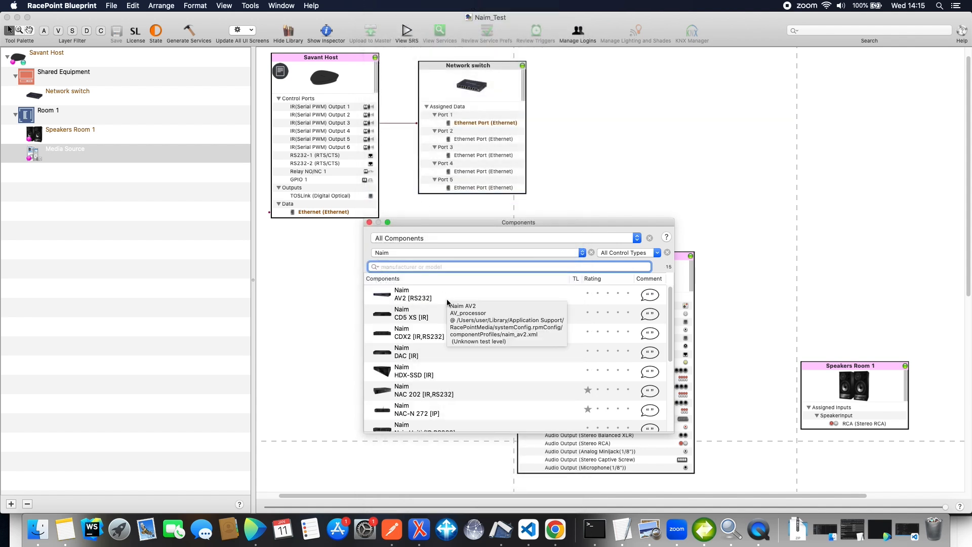
Place the Naim Uniti [IP] component in the Shared Equipment zone, name it Naim Uniti, and close the component library
scroll(466, 317, "down", 8)
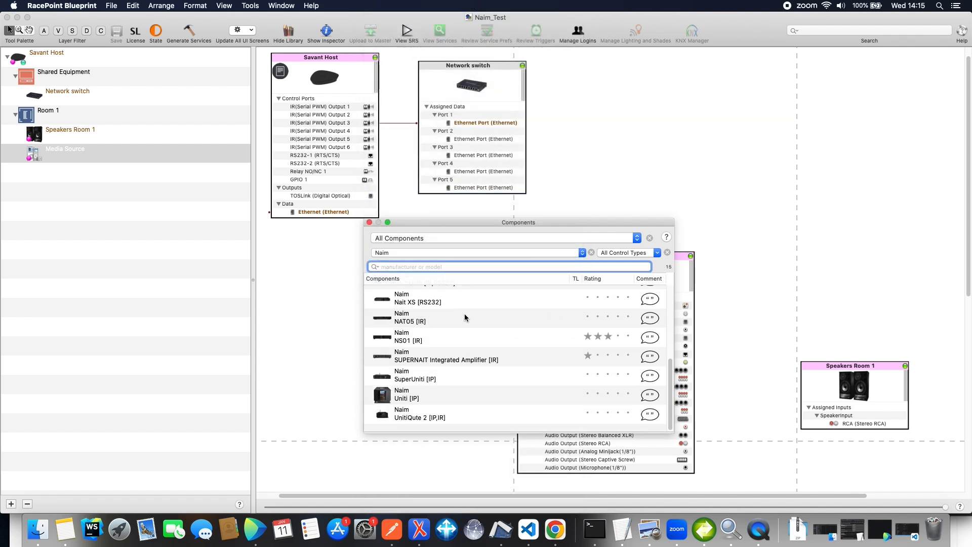
left_click_drag(438, 401, 636, 157)
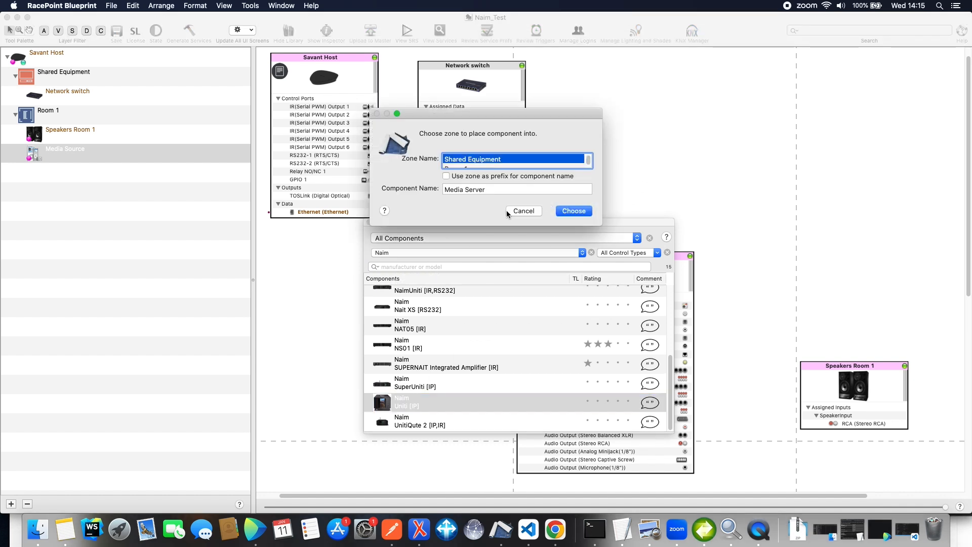
triple_click(503, 189)
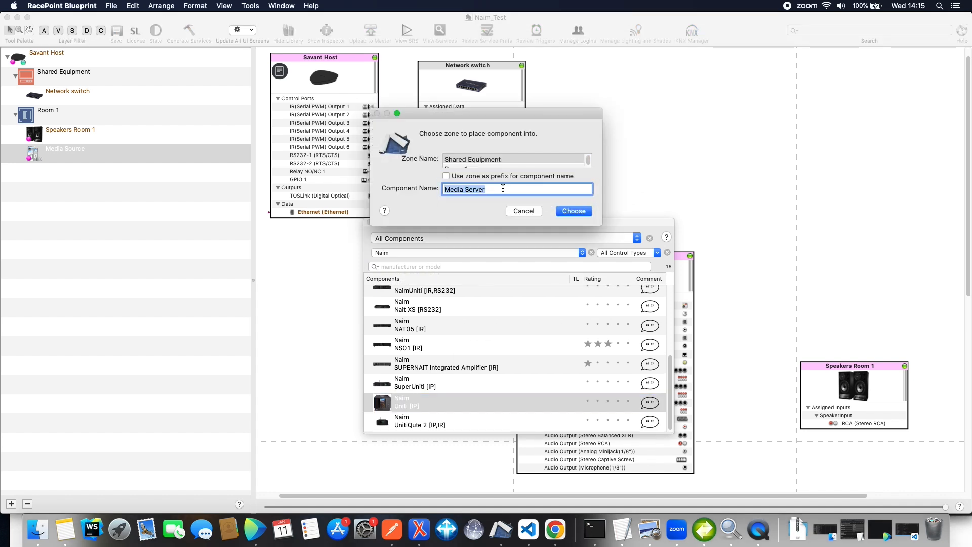
type("Naim Uniti")
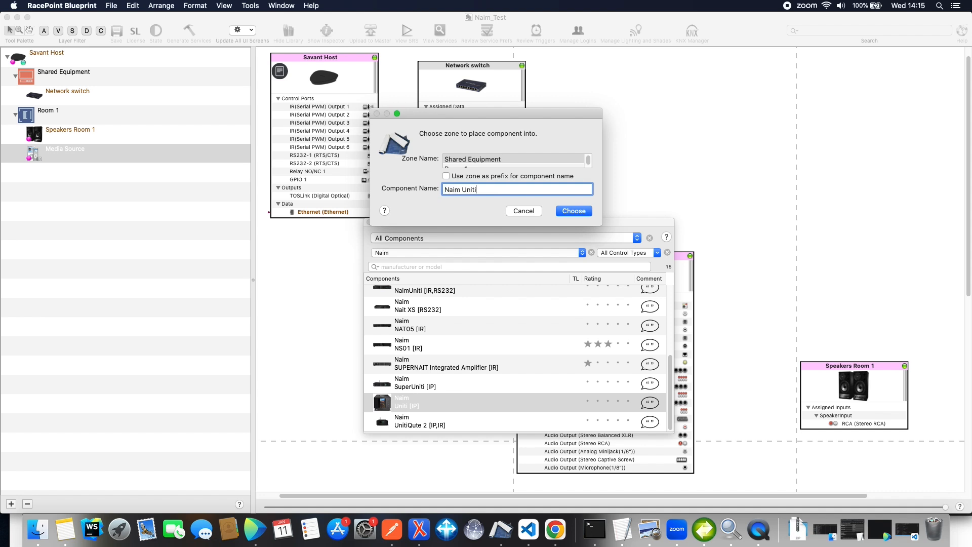
key("Return")
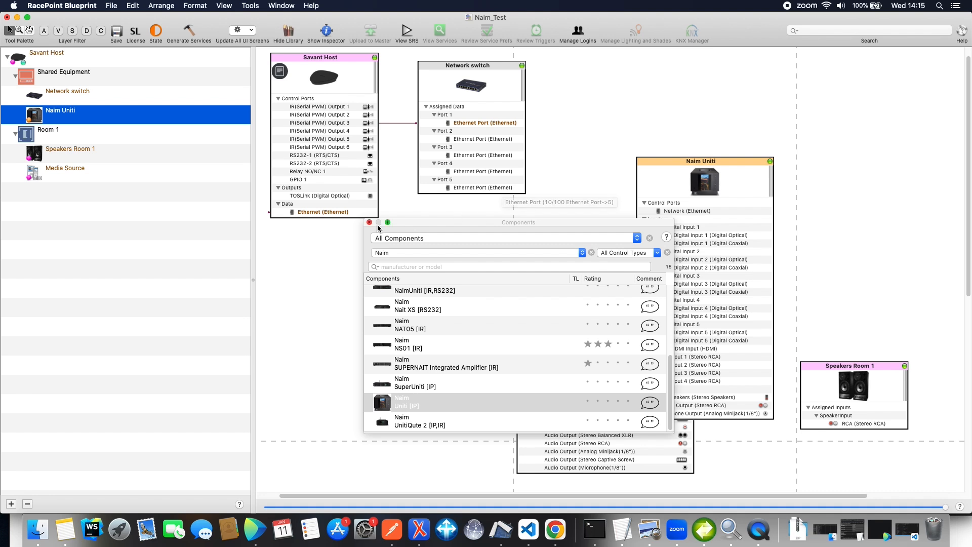
left_click(370, 223)
Rearrange the layout with Media Source below the network switch, Naim Uniti beside them, and Speakers Room 1 beyond Naim Uniti
left_click_drag(664, 169, 711, 86)
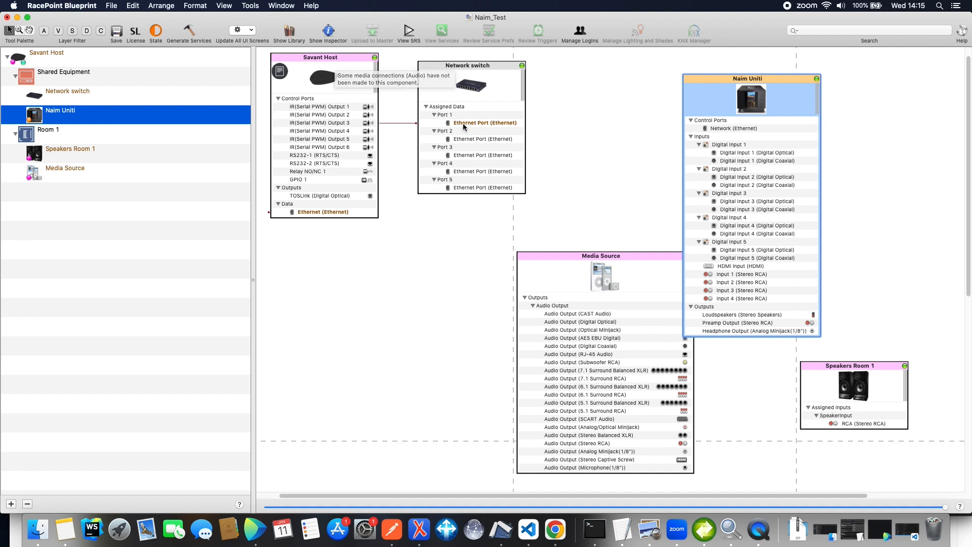
left_click_drag(565, 259, 480, 263)
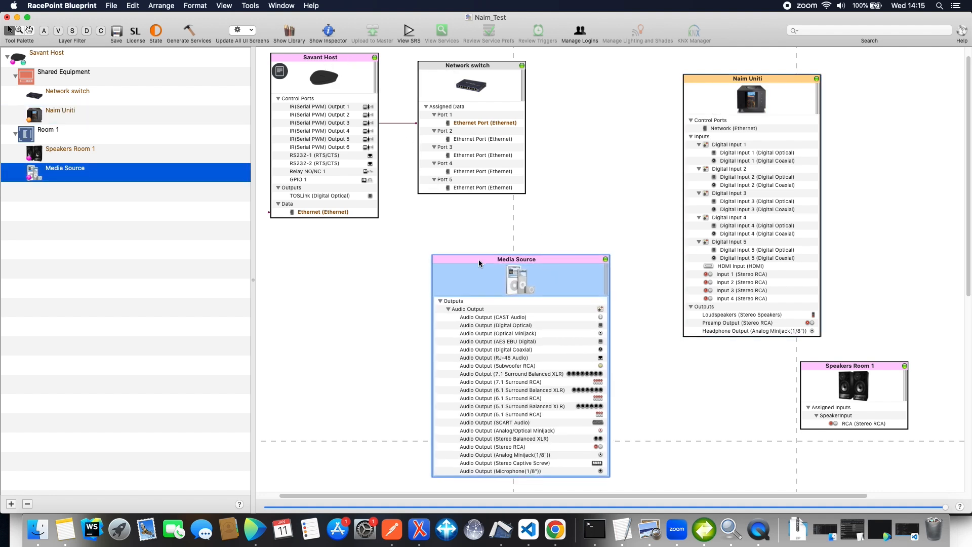
left_click_drag(818, 202, 795, 200)
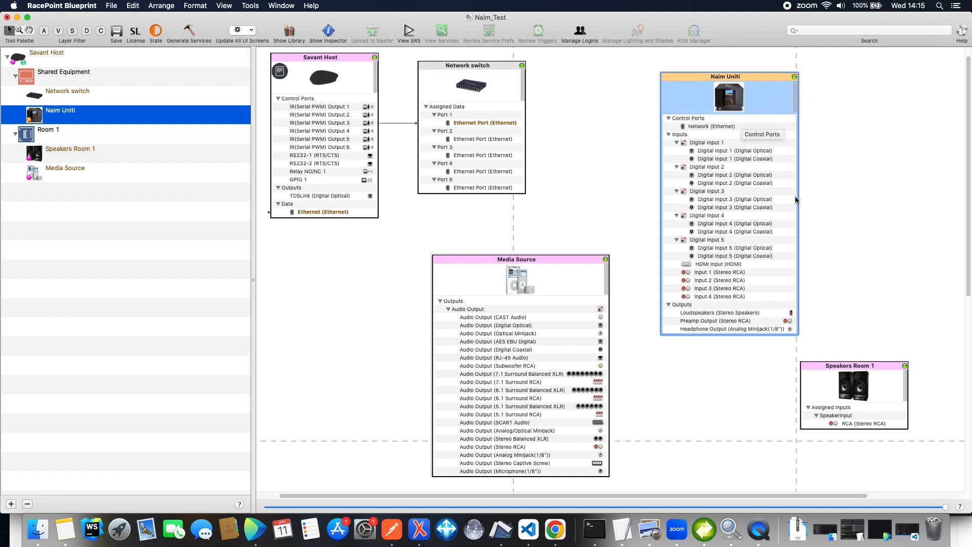
left_click_drag(854, 385, 901, 223)
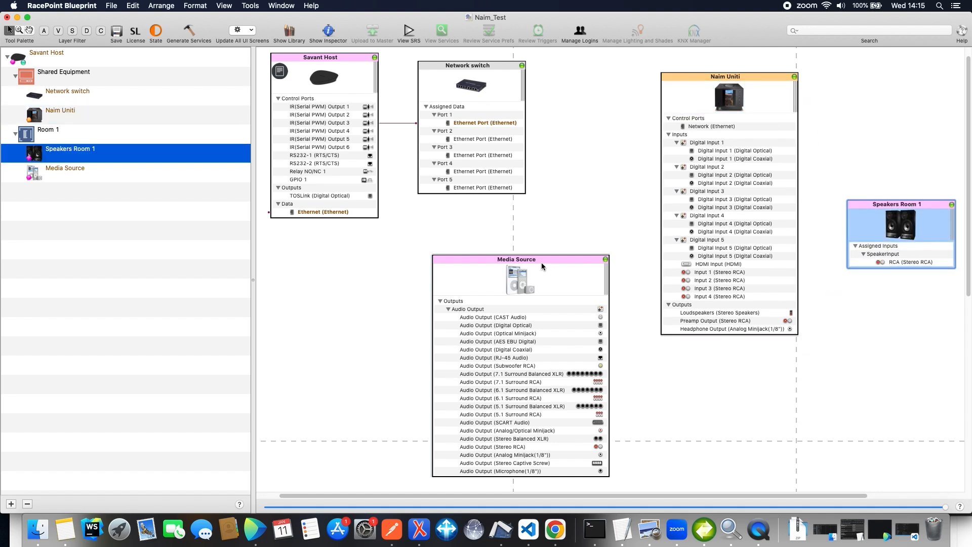
left_click_drag(542, 263, 532, 264)
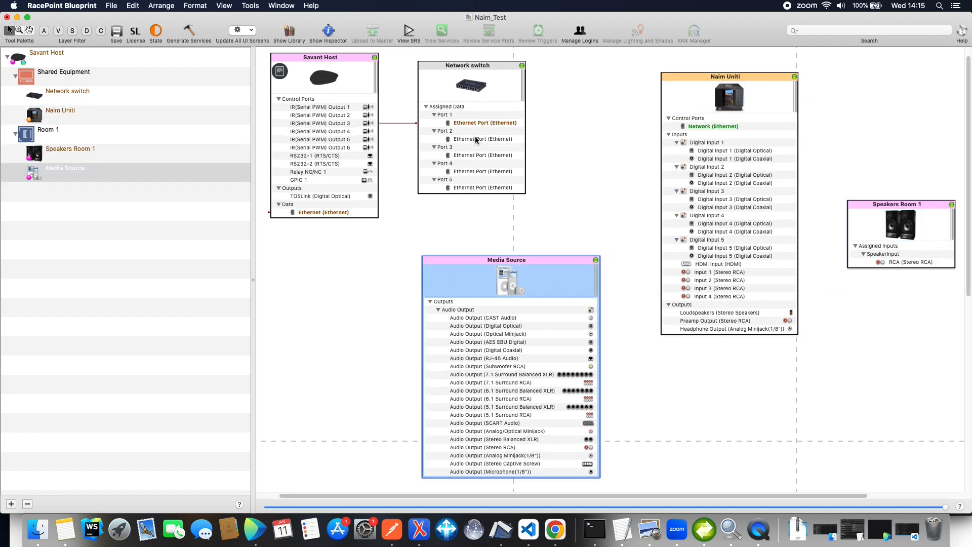
Connect the network switch's Port 2 Ethernet port to Naim Uniti's Network port and enter the IP host address
left_click_drag(476, 140, 671, 130)
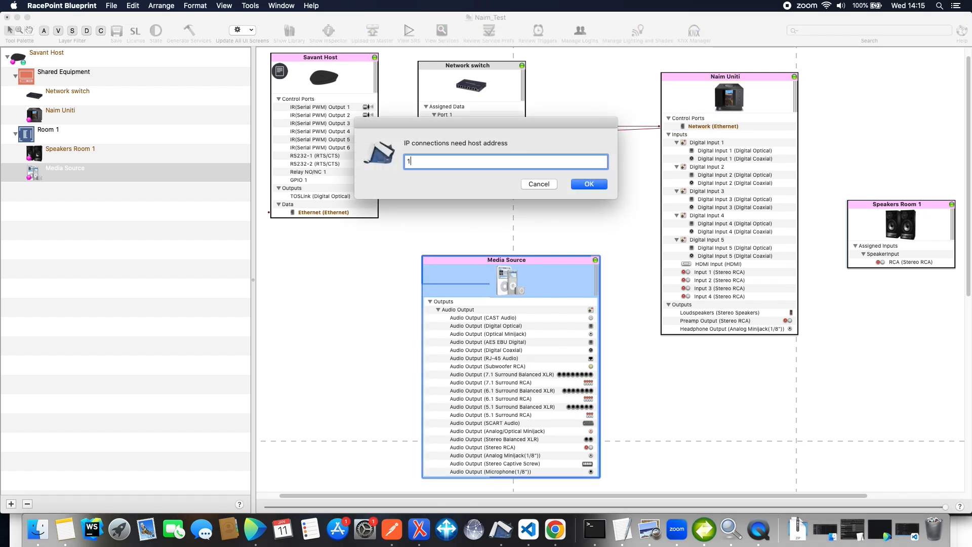
type("192.16")
key("Return")
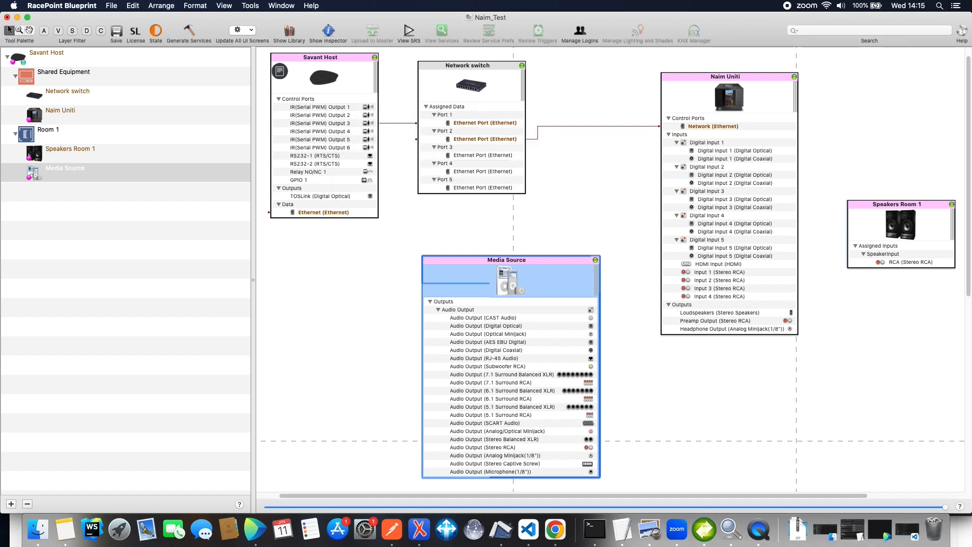
scroll(613, 269, "up", 2)
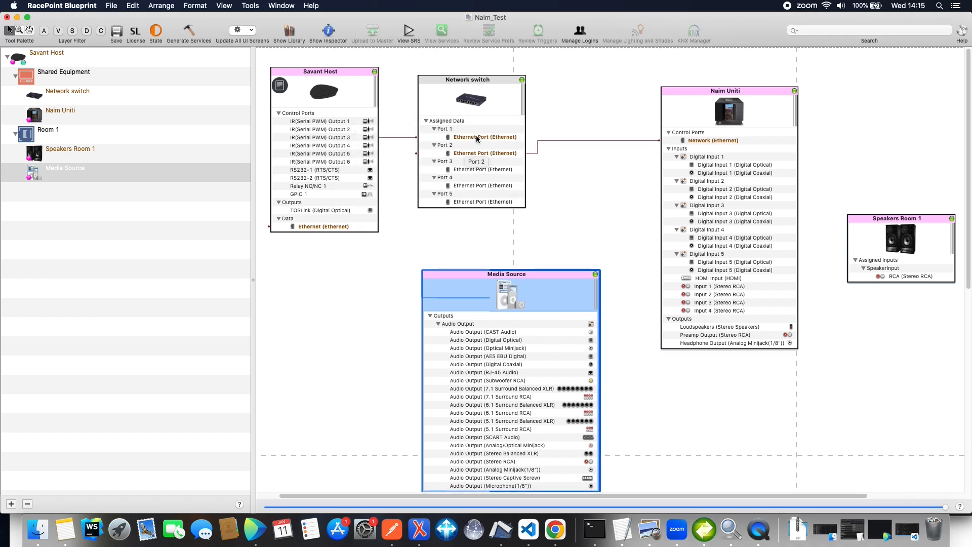
left_click(631, 230)
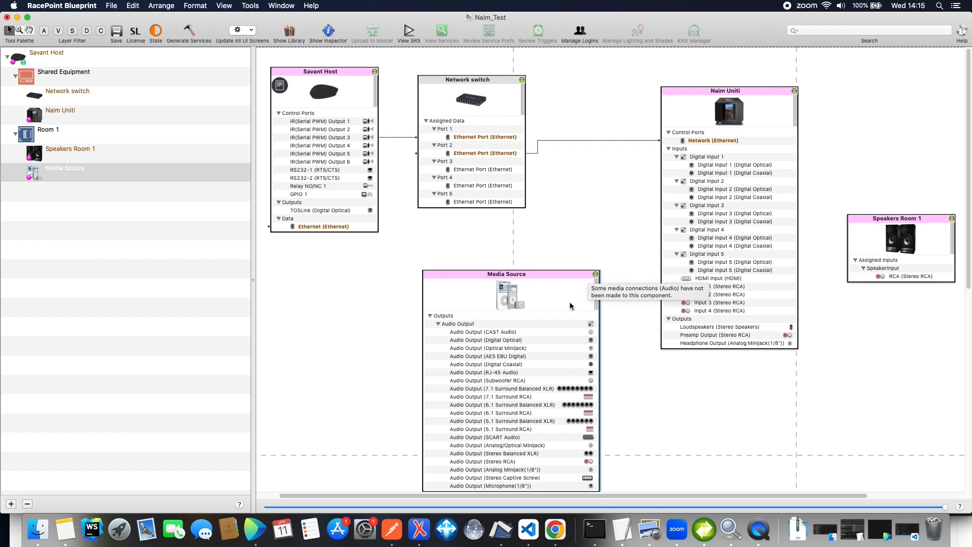
Connect Media Source's Digital Optical output to Naim Uniti's optical Digital Input 1, and Naim Uniti's Preamp Output to Speakers Room 1's RCA input
left_click(513, 364)
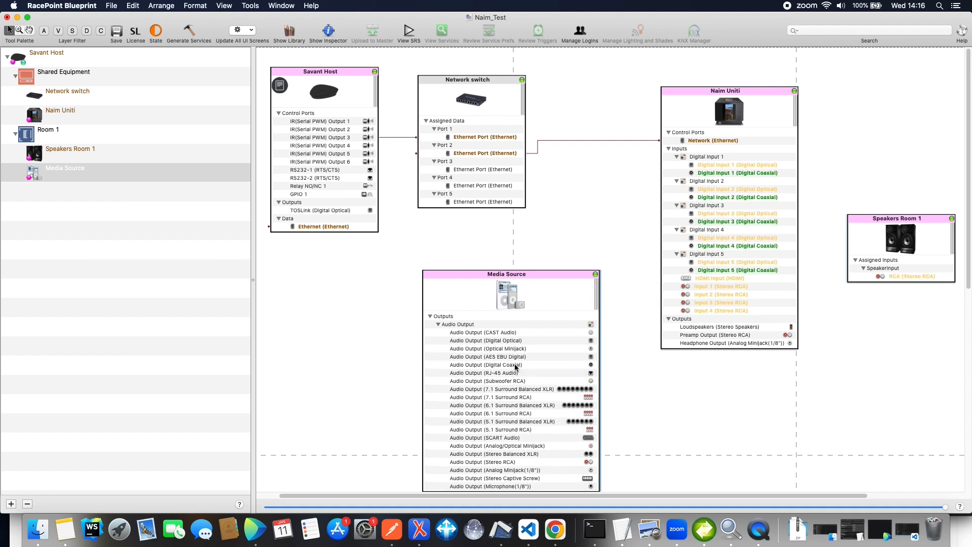
left_click(516, 341)
left_click_drag(515, 343, 723, 171)
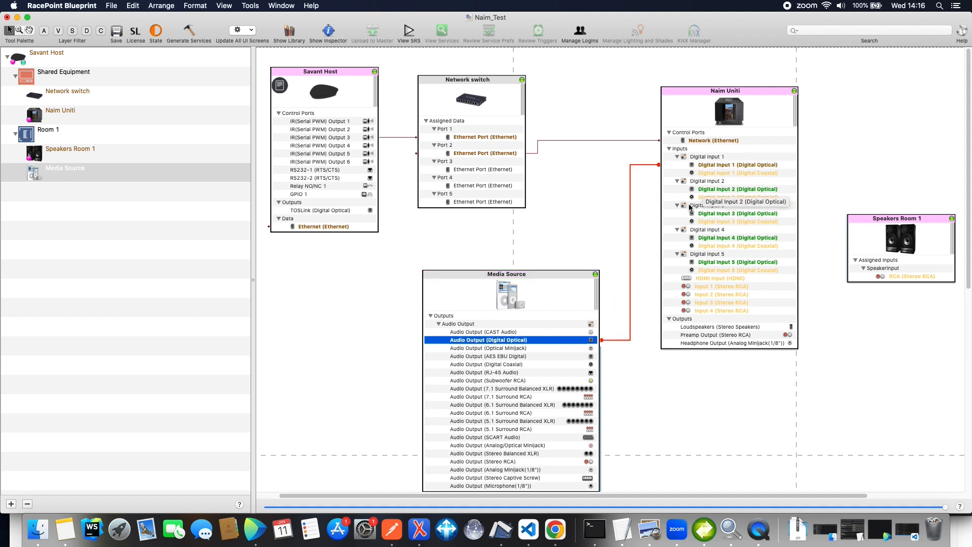
left_click(842, 230)
left_click_drag(747, 335, 910, 280)
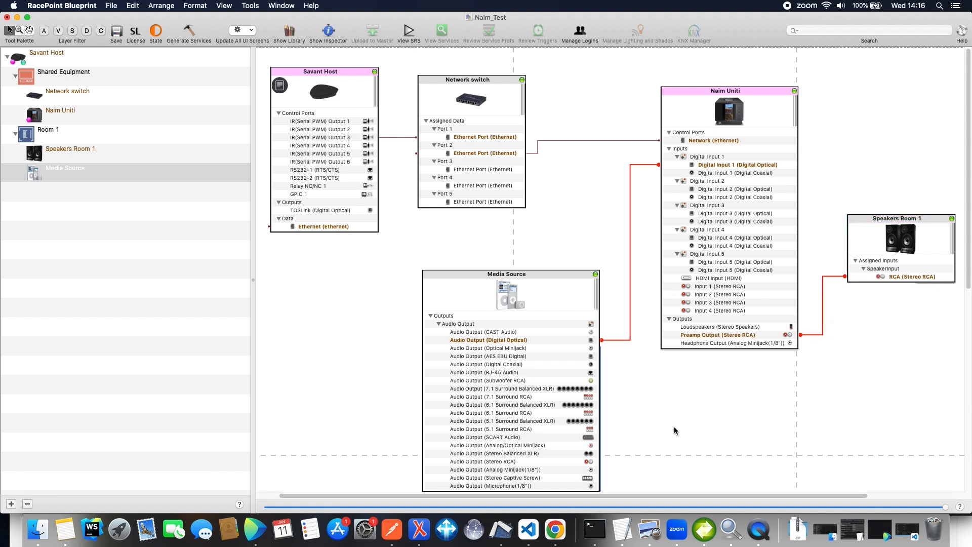
Generate the services for the configuration and accept the service preferences table
scroll(644, 396, "down", 1)
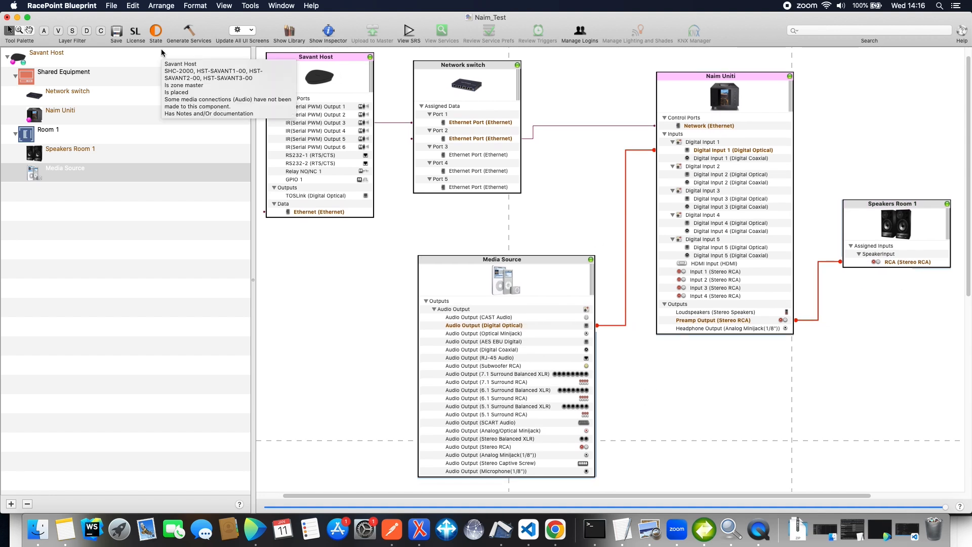
left_click(189, 32)
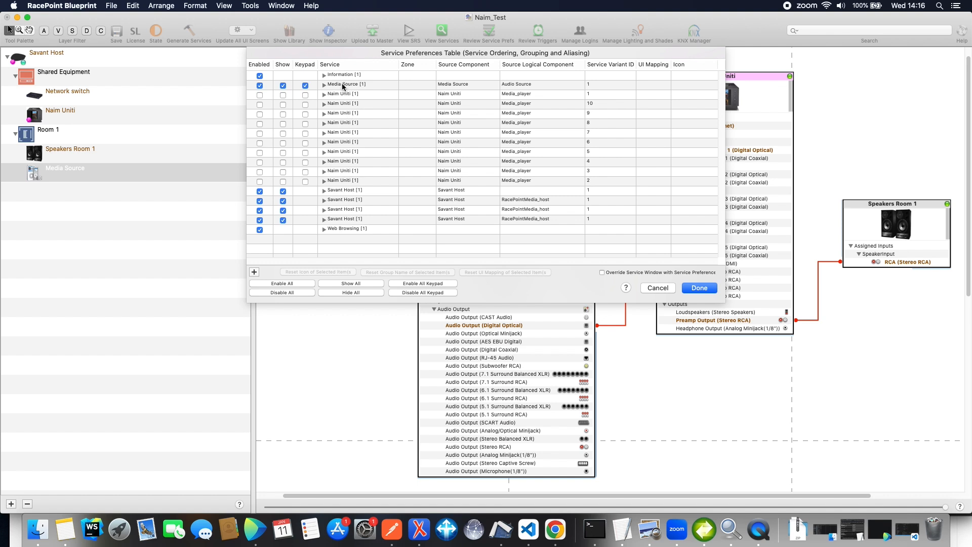
left_click(692, 290)
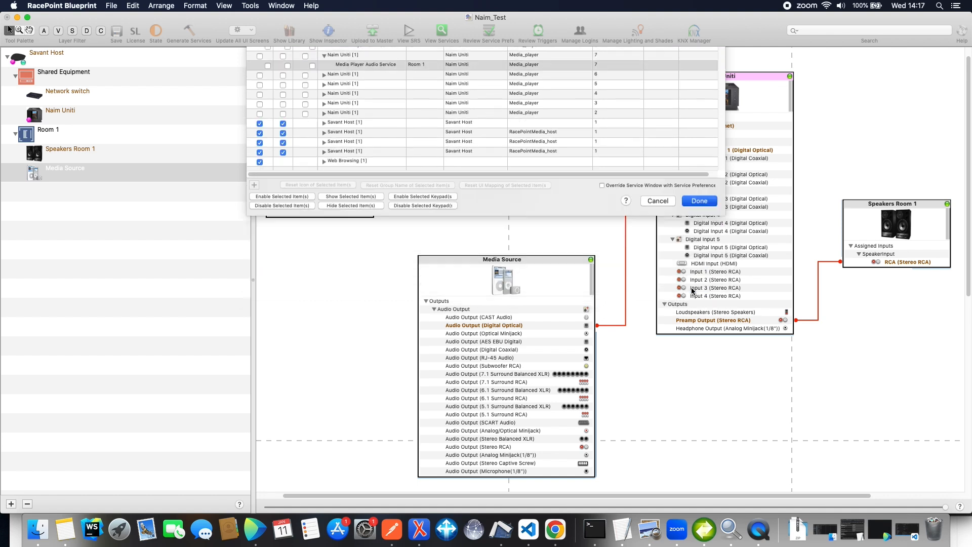
Open the configuration's services for Room 1 and set the alias of Media Player Audio Service (1) to AirPlay
left_click(442, 33)
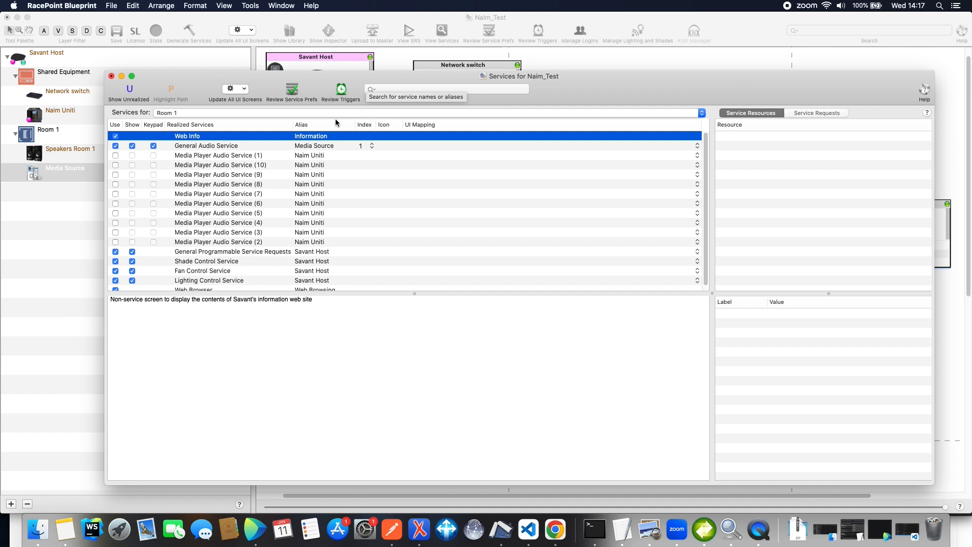
left_click(319, 157)
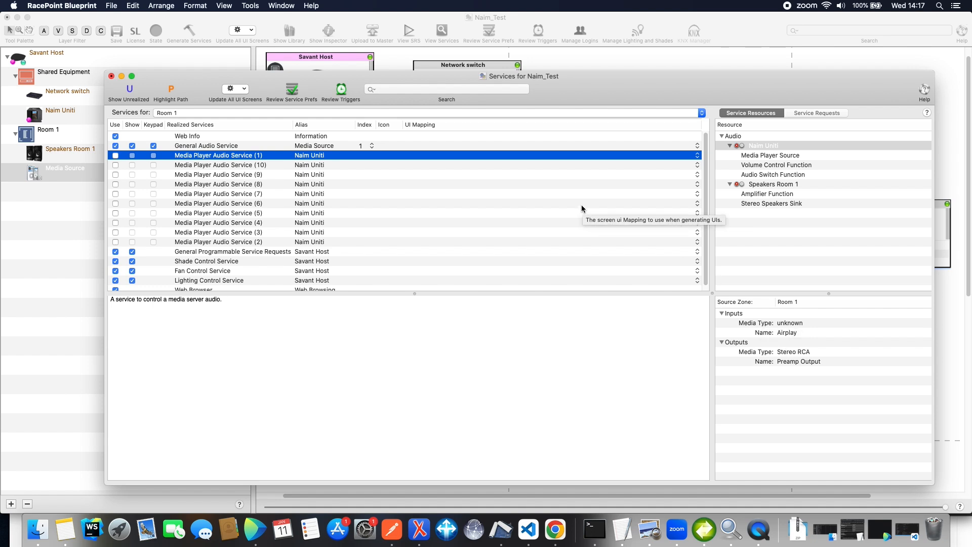
left_click(306, 159)
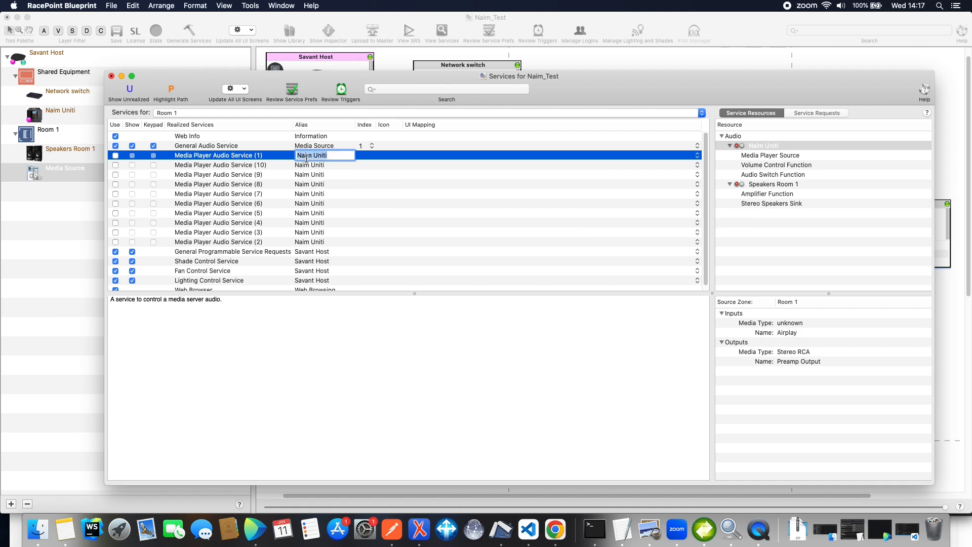
key("Left")
type("AA")
key("BackSpace")
key("shift+super+Right")
key("Delete")
type("irPlay")
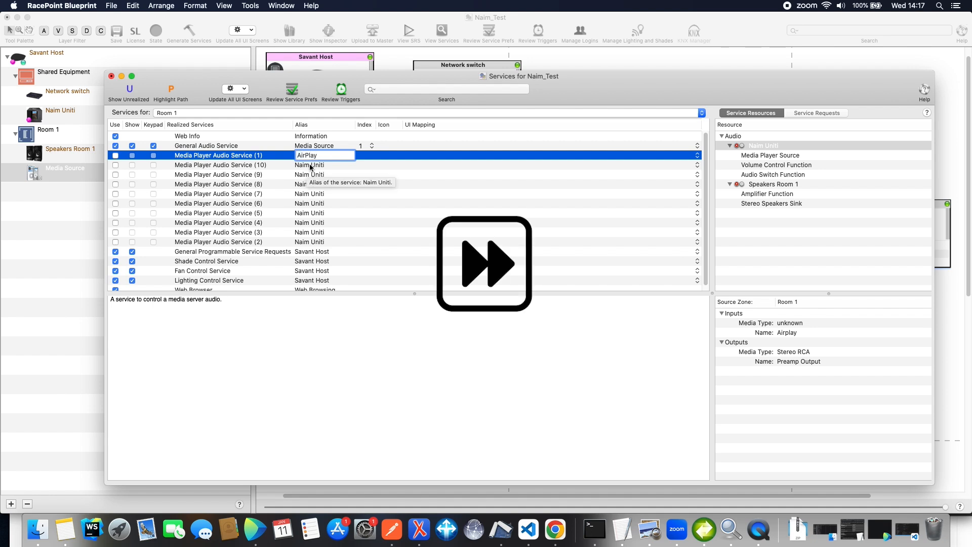
Set the alias of Media Player Audio Service (10) to USB and of Media Player Audio Service (9) to TIDAL
left_click(310, 166)
double_click(309, 165)
type("USB")
left_click(313, 176)
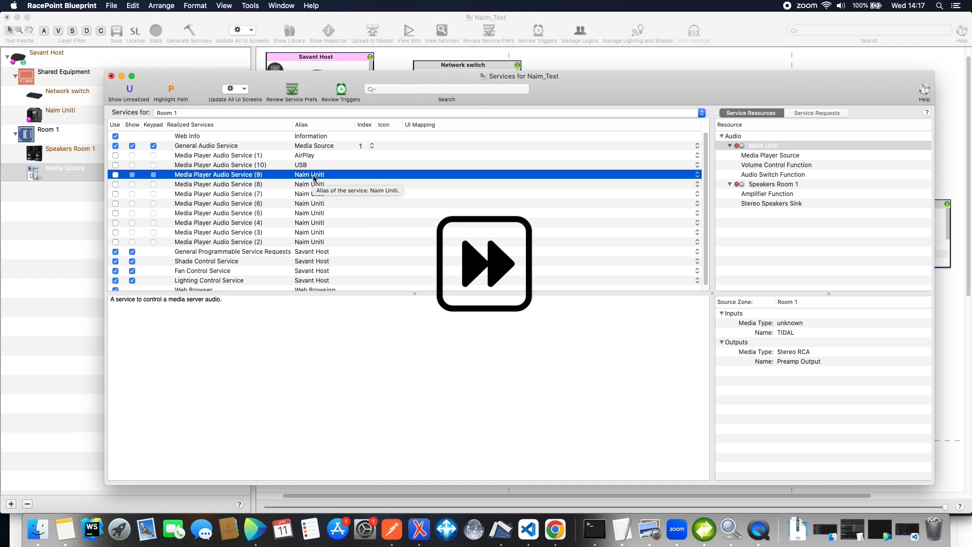
double_click(314, 176)
type("TIDAL")
key("Return")
Set the alias of Media Player Audio Service (8) to Spotify and of Media Player Audio Service (7) to Server
left_click(310, 186)
right_click(310, 185)
double_click(300, 185)
type("Spotify")
left_click(310, 193)
double_click(310, 193)
type("Server")
Set the alias of Media Player Audio Service (6) to Queue and of Media Player Audio Service (5) to Multi-Room
left_click(310, 203)
double_click(310, 203)
type("Play")
type("ue")
left_click(310, 213)
double_click(310, 212)
type("Multi-roo")
key("BackSpace")
key("BackSpace")
key("BackSpace")
type("Room")
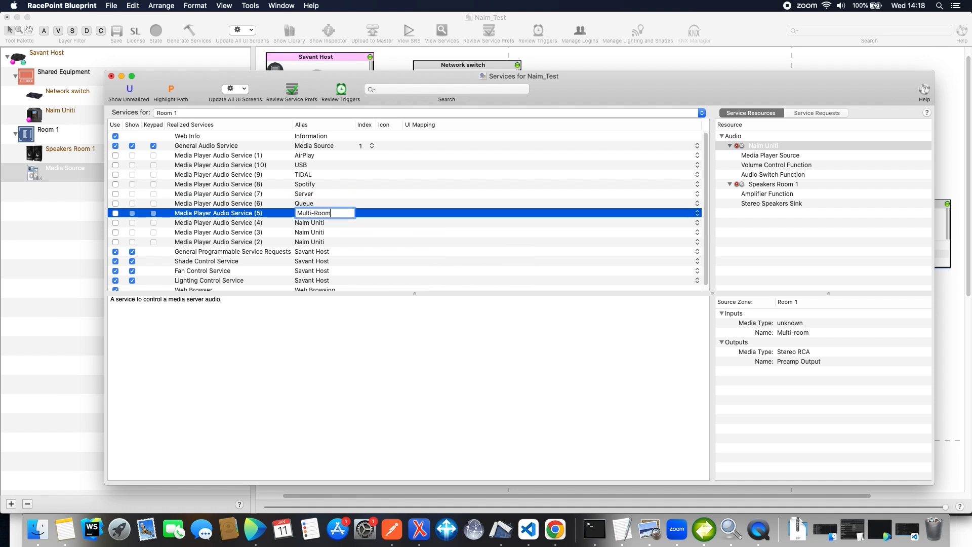
key("Return")
Check the input name of Media Player Audio Service (4) and set its alias to Internet Radio
left_click(337, 232)
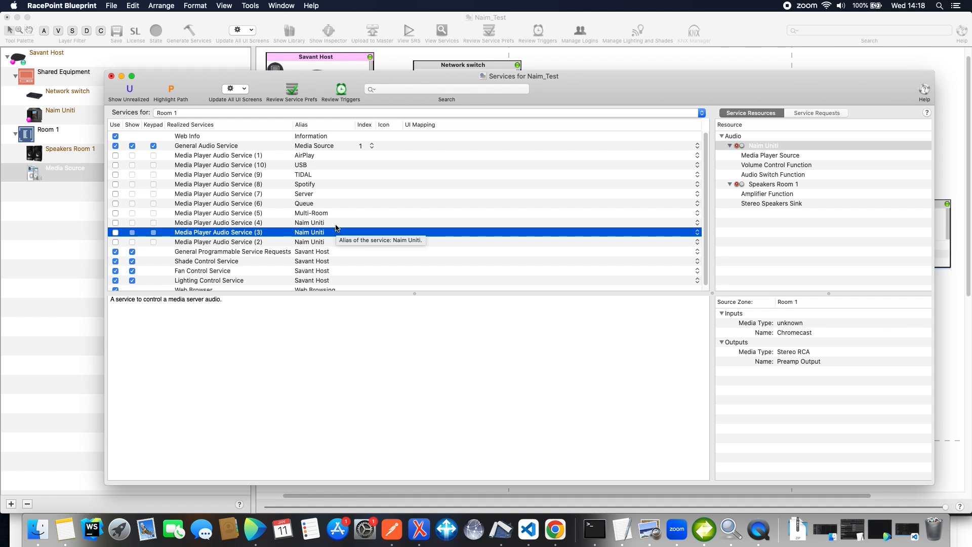
left_click(306, 222)
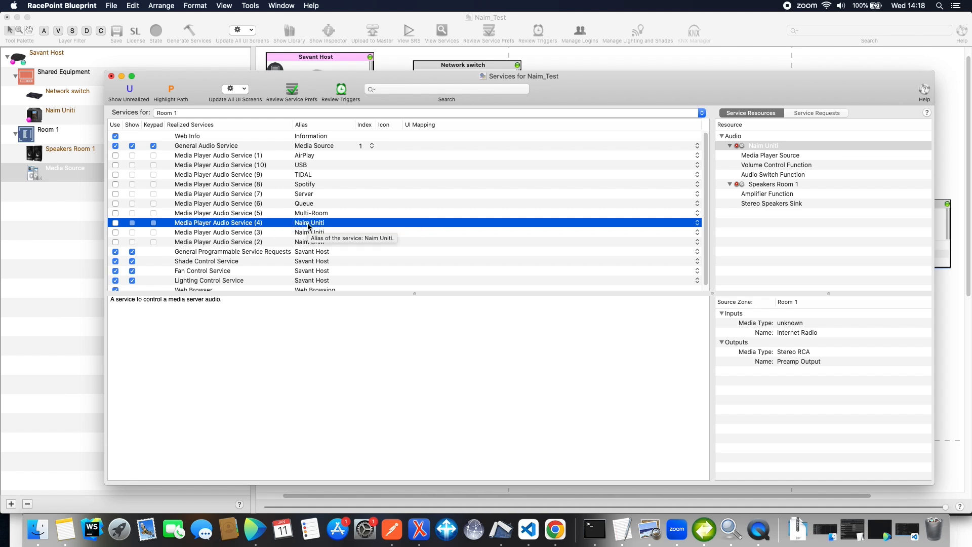
left_click(348, 223)
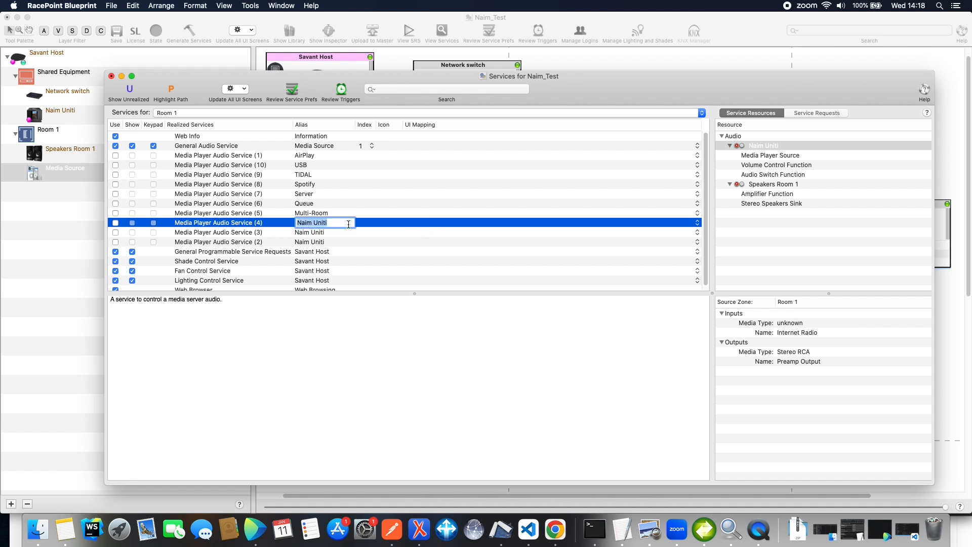
type("Ingternet6")
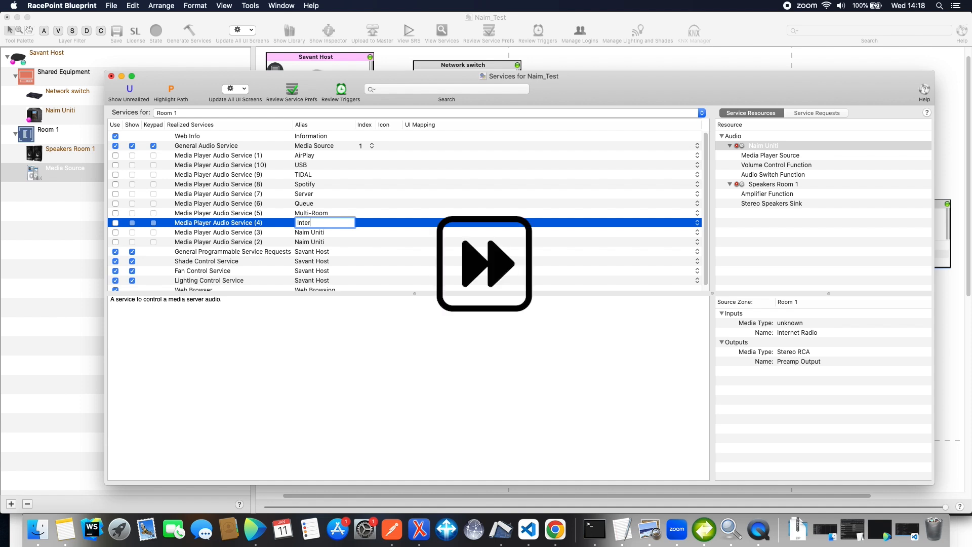
Set the alias of Media Player Audio Service (3) to Chrome Cast and of Media Player Audio Service (2) to Bluetooth
double_click(325, 232)
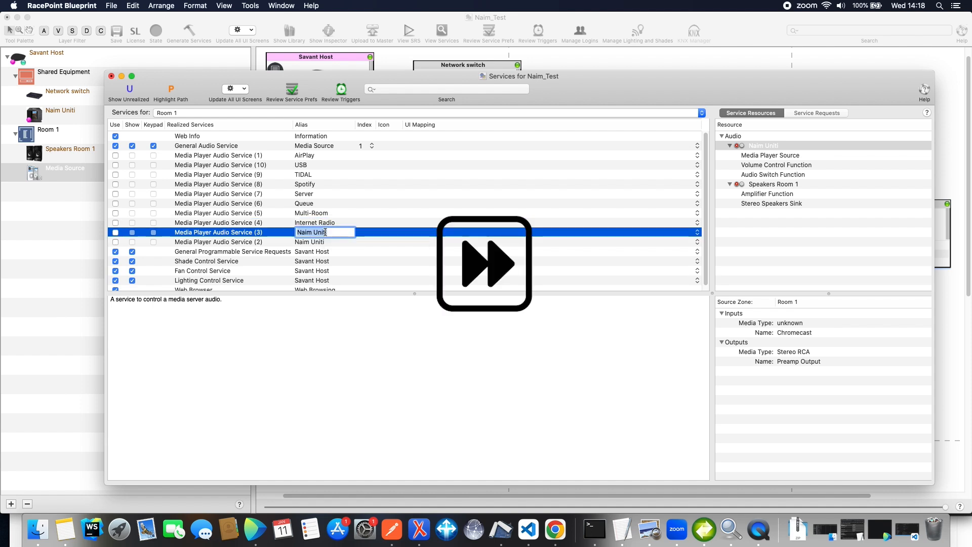
type("Chrome Case")
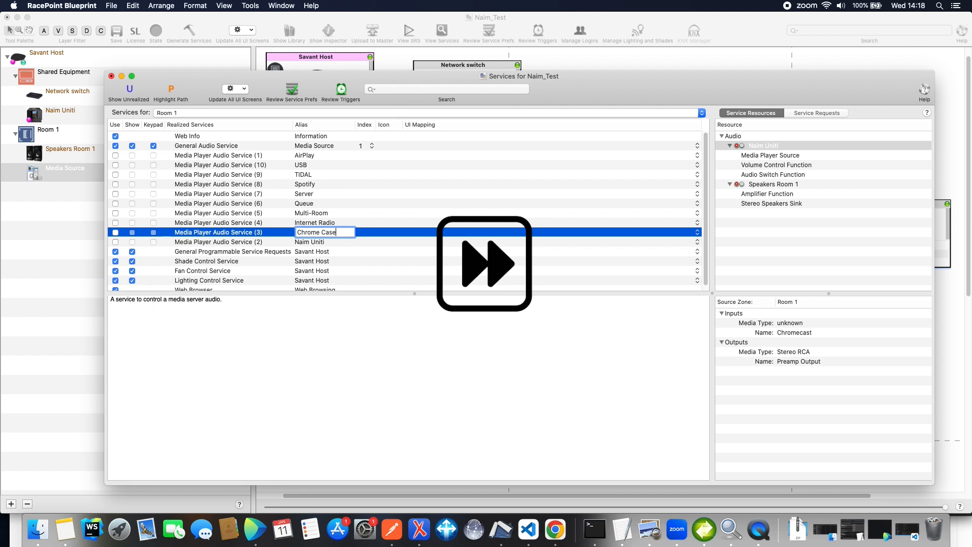
left_click(327, 242)
right_click(327, 243)
double_click(325, 242)
type("Bluetooth")
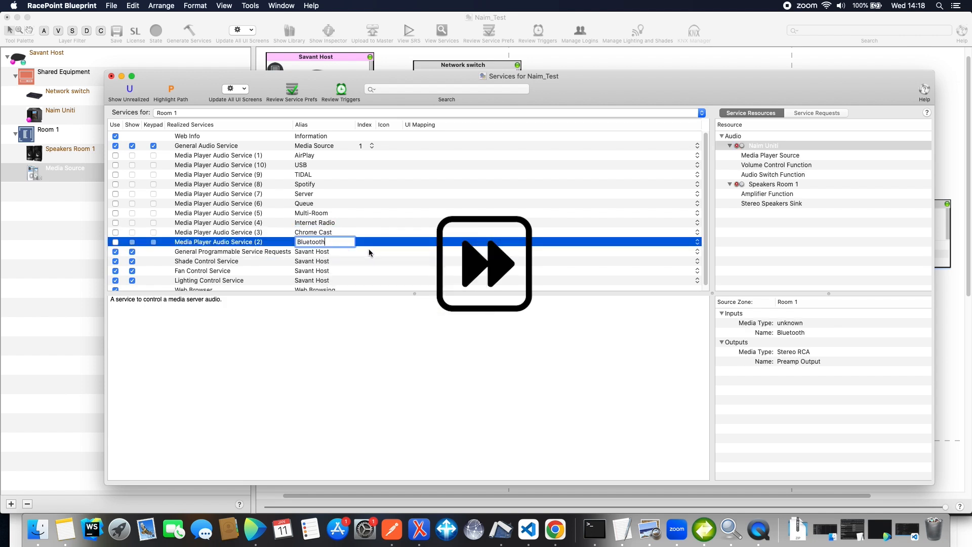
left_click(369, 252)
Enable all ten Media Player Audio Services for use in Room 1 and close the services window
left_click(115, 242)
left_click(116, 232)
left_click(116, 223)
left_click(116, 213)
left_click(115, 204)
left_click(115, 194)
left_click(115, 184)
left_click(116, 165)
left_click(116, 155)
left_click(116, 174)
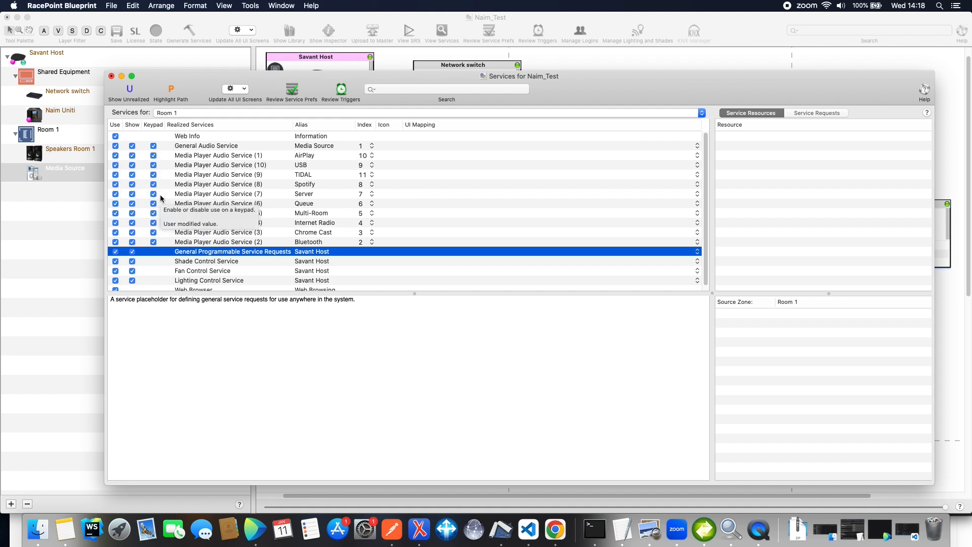
scroll(159, 186, "down", 1)
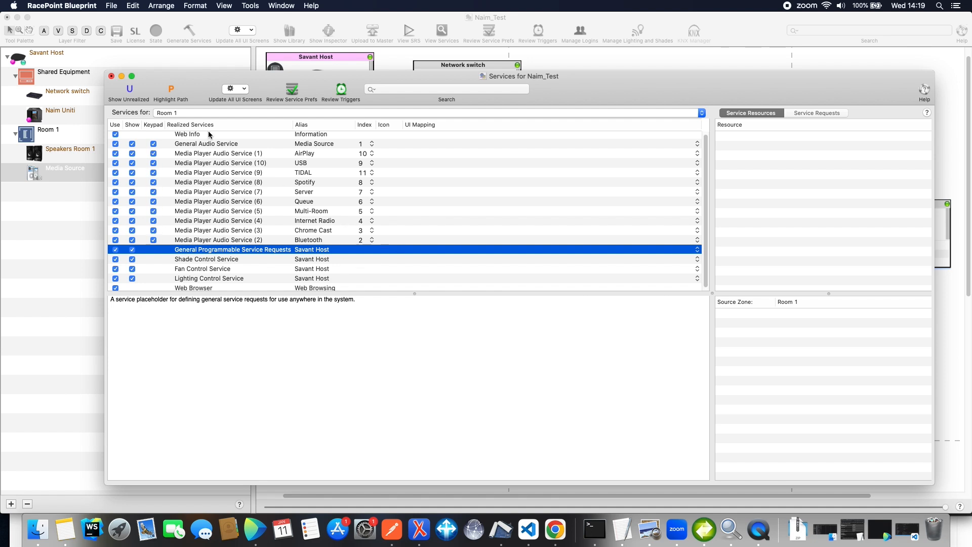
left_click(112, 76)
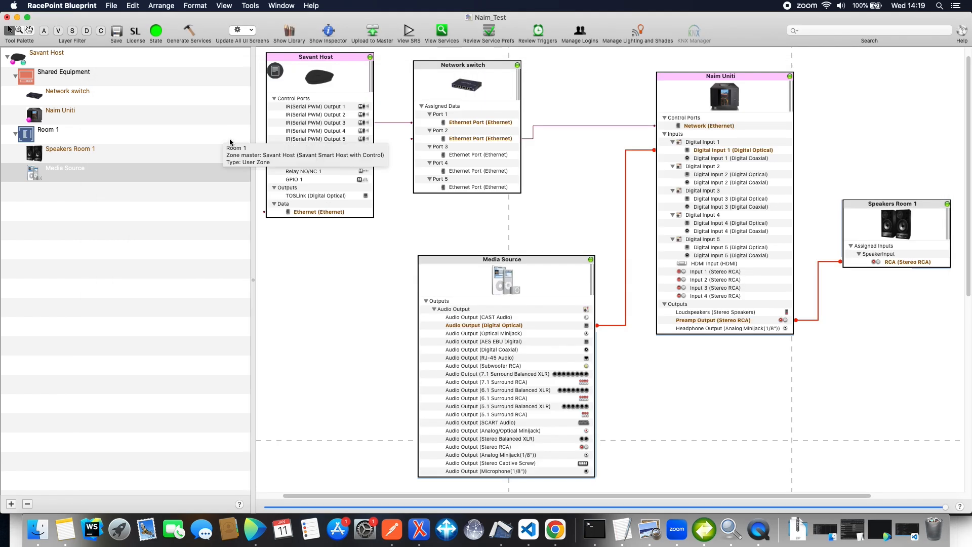
Start uploading the configuration to the master host and acknowledge the incomplete configuration alert
scroll(323, 197, "down", 2)
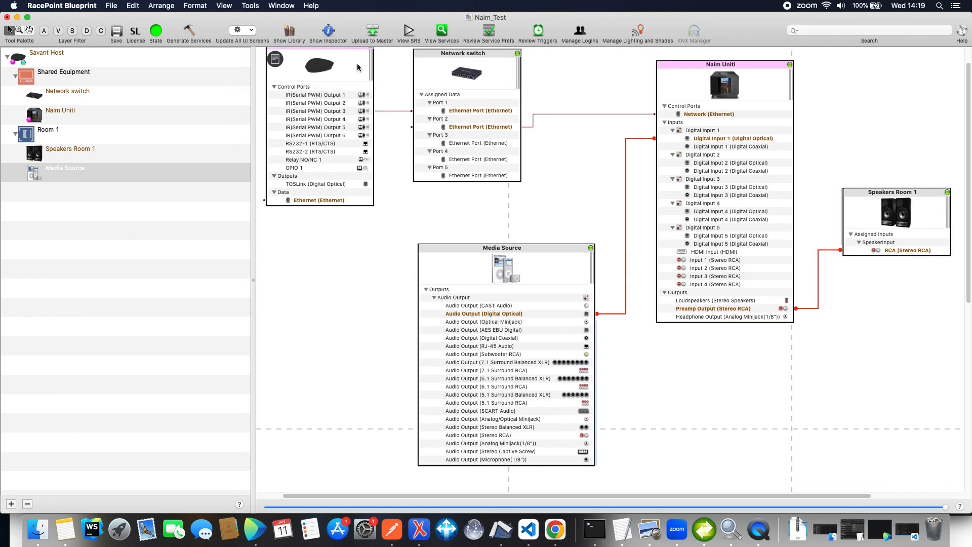
left_click(360, 45)
left_click(540, 181)
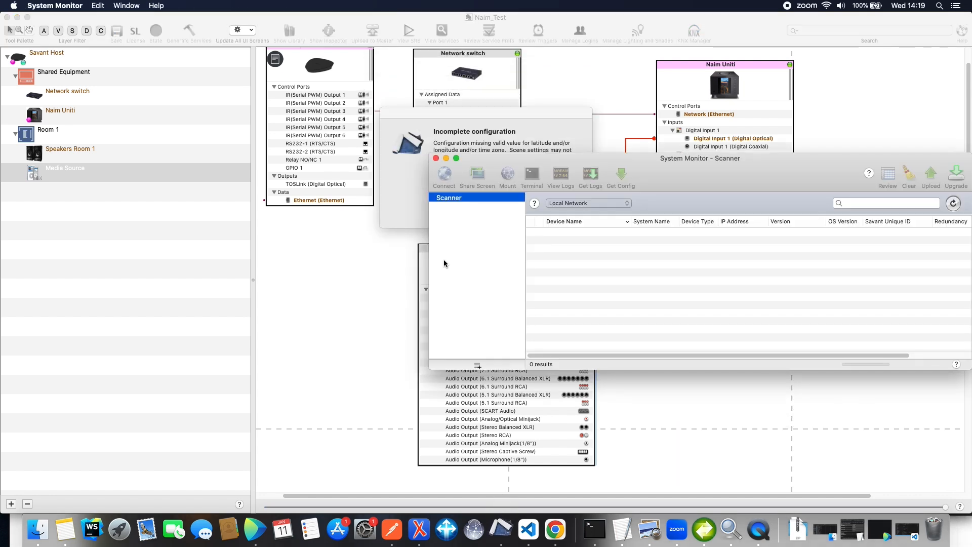
left_click(415, 199)
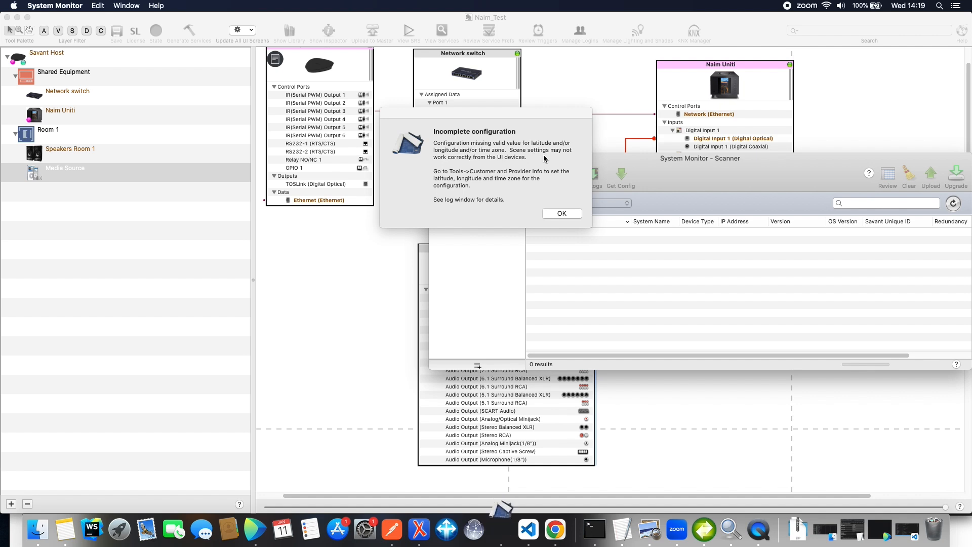
left_click(554, 213)
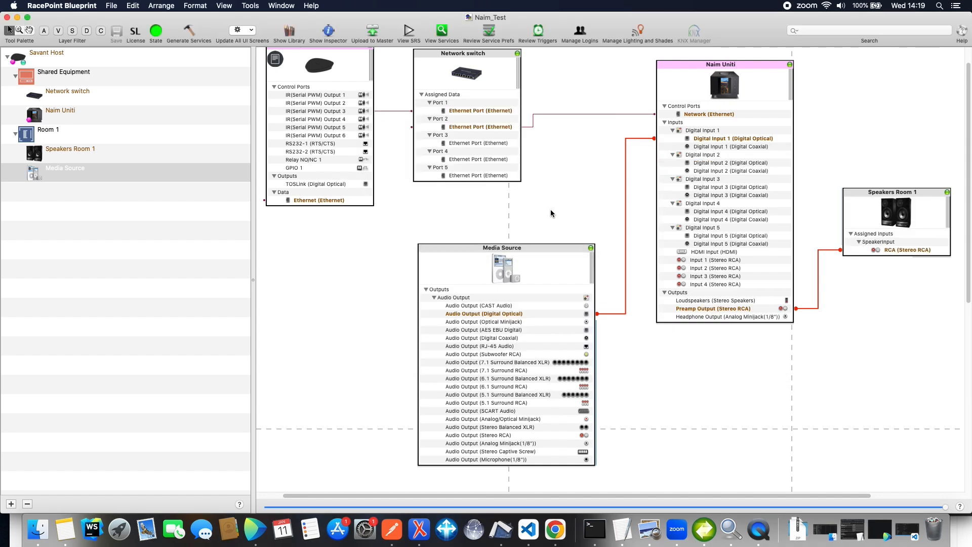